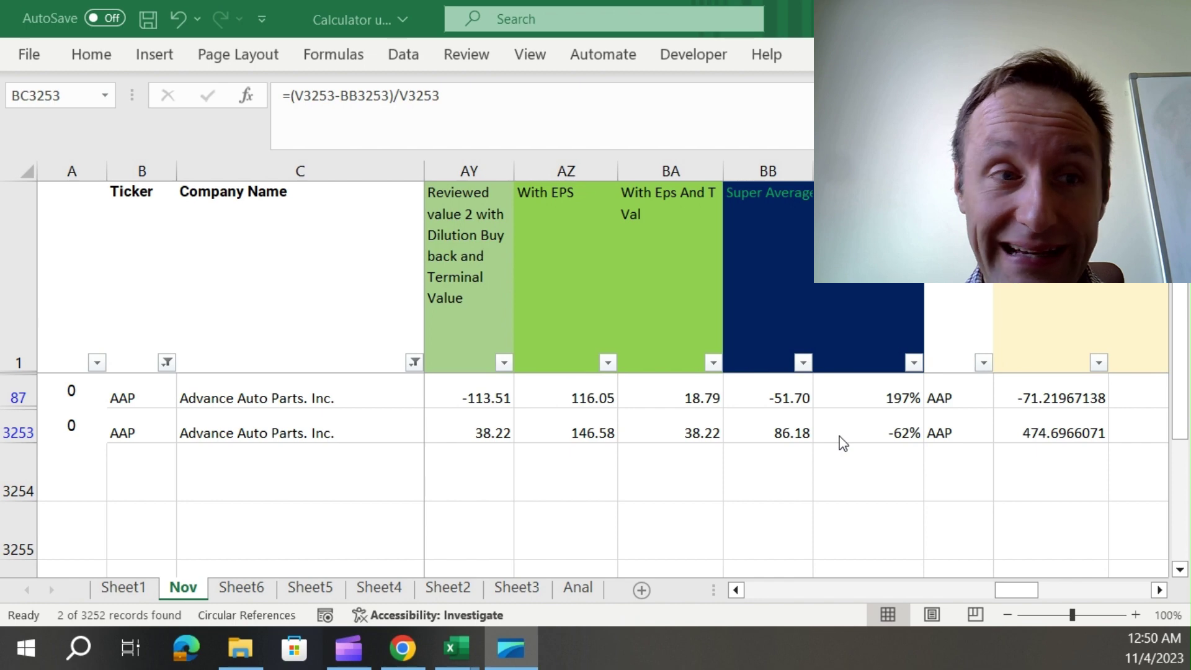
- Select Advance Auto Parts rows 87 and 3253, then switch to the TIKR estimates page
left_click(17, 398)
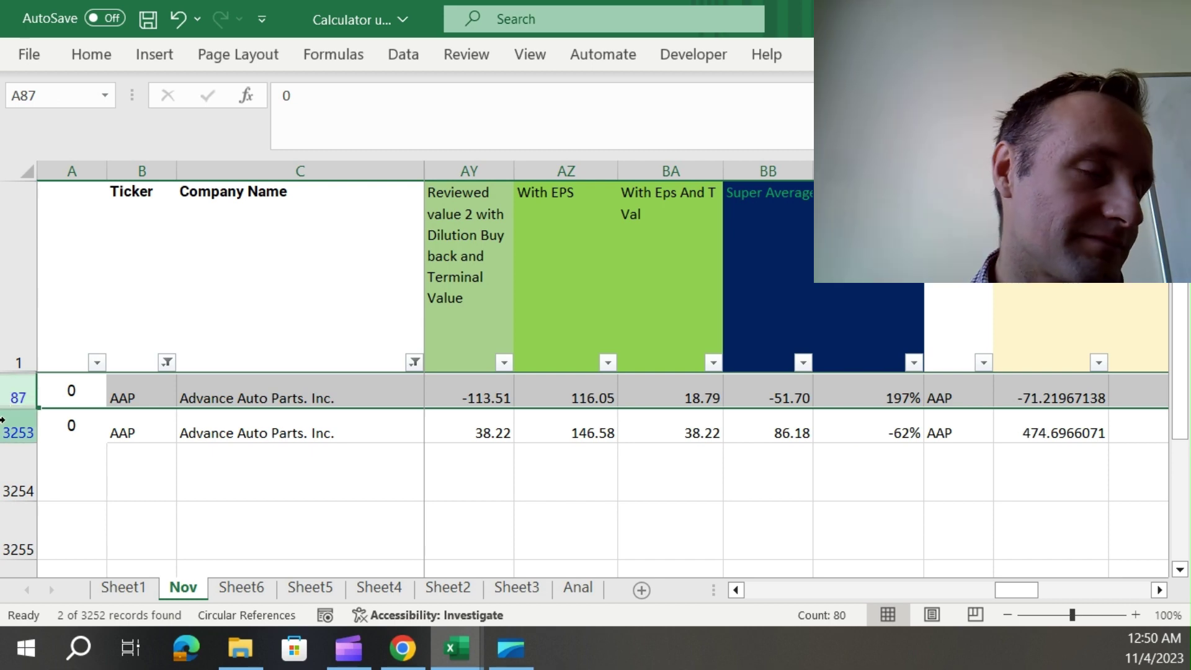
left_click(6, 421)
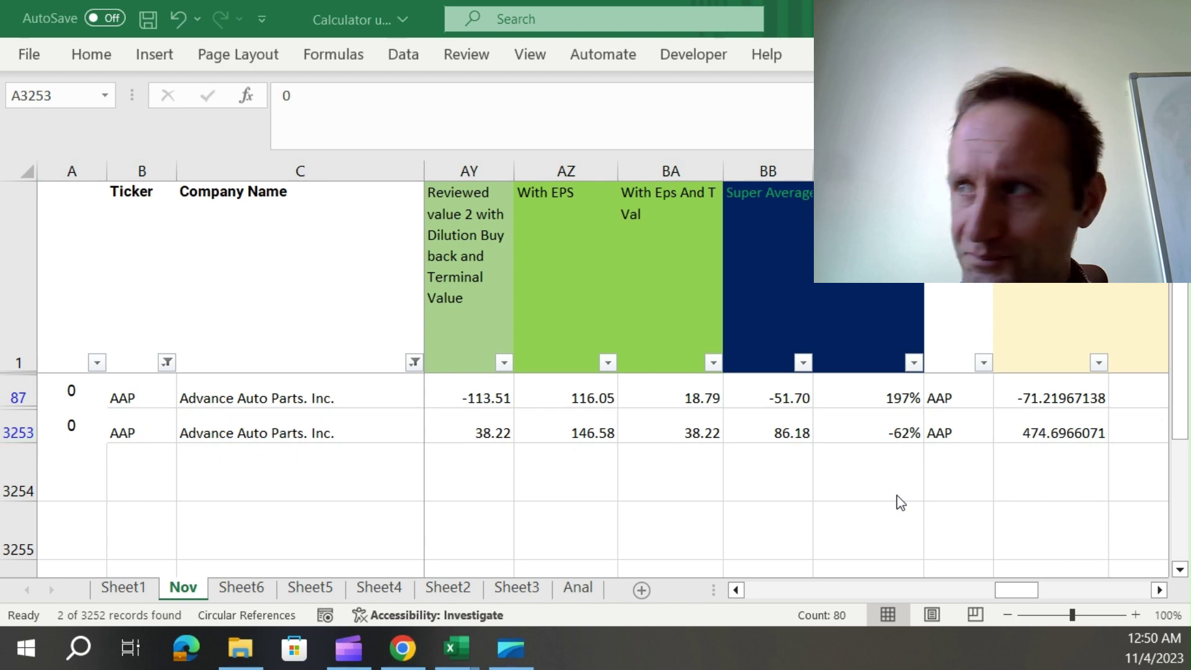
key("alt+Tab")
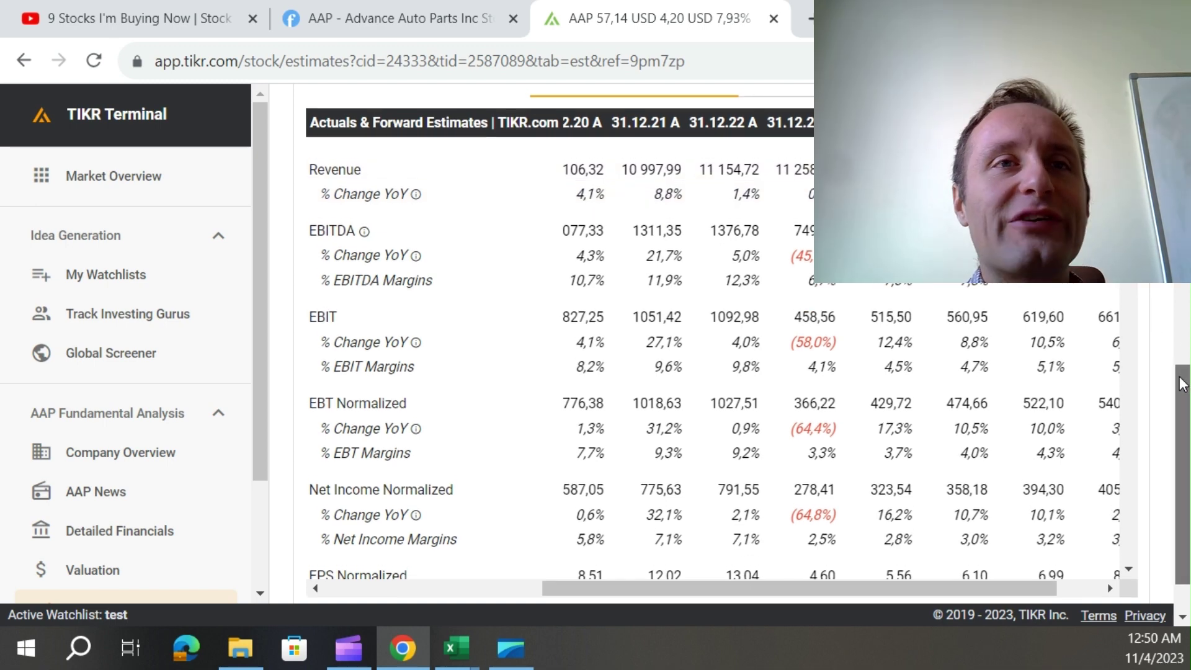
mouse_move(1182, 384)
left_mouse_down()
mouse_move(1182, 303)
mouse_move(1174, 348)
left_mouse_up()
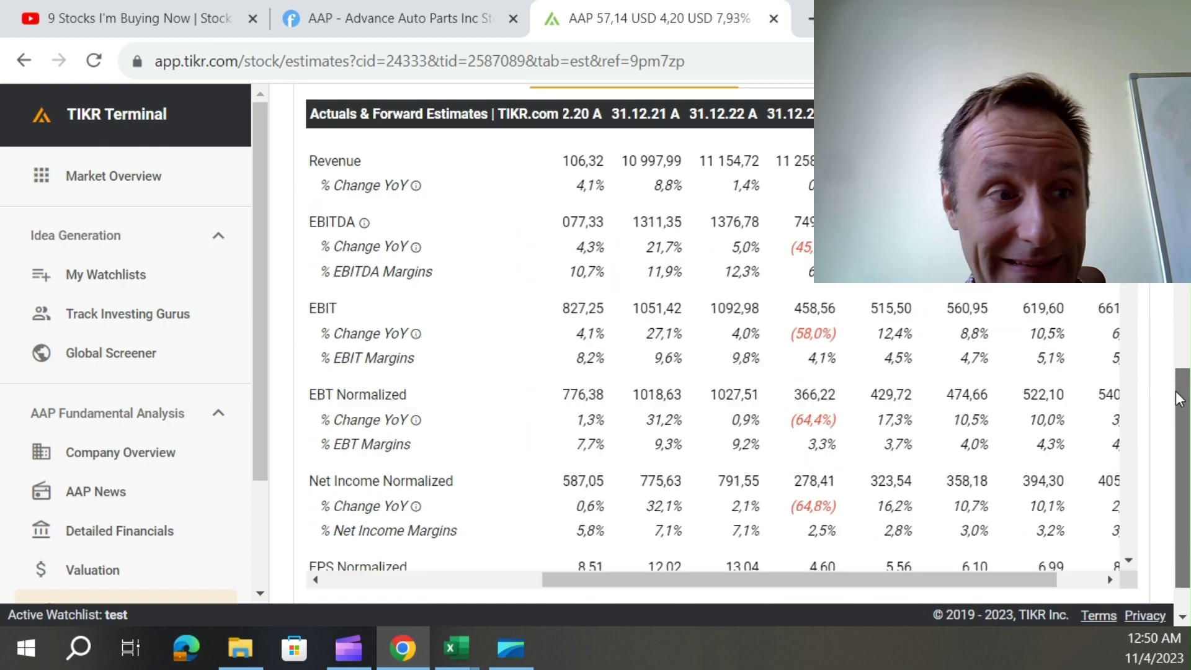
left_click_drag(1175, 348, 1182, 195)
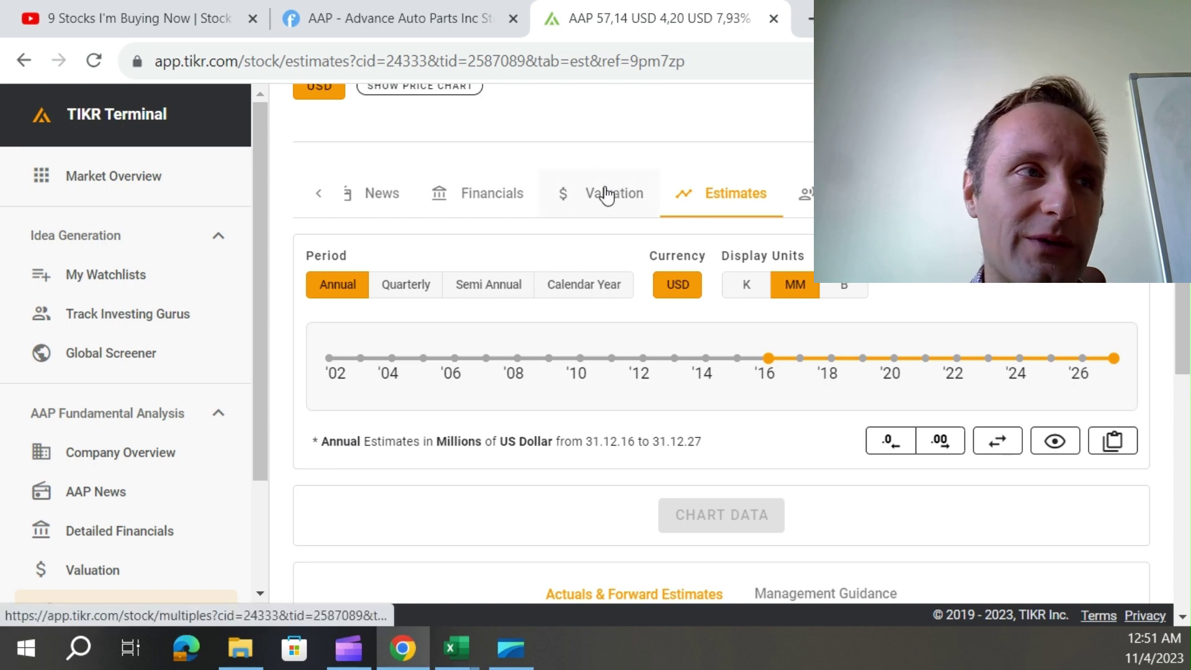
- Open the Financials page for Advance Auto Parts in TIKR
left_click(490, 202)
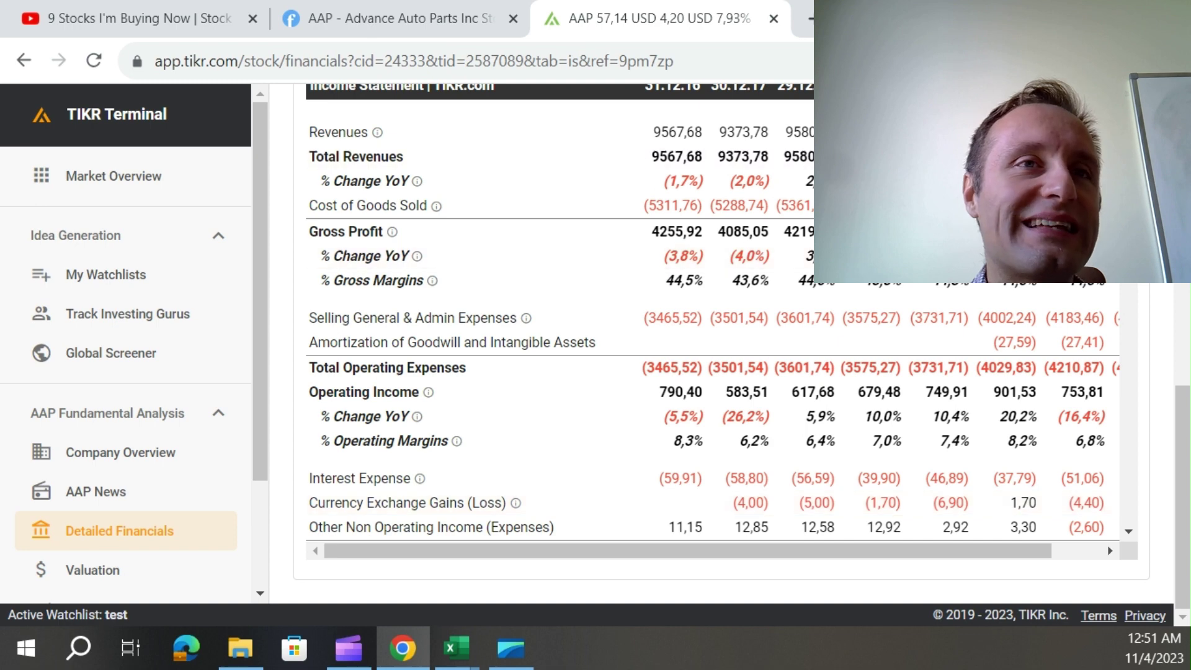
scroll(1071, 372, "down", 1)
scroll(1069, 372, "down", 5)
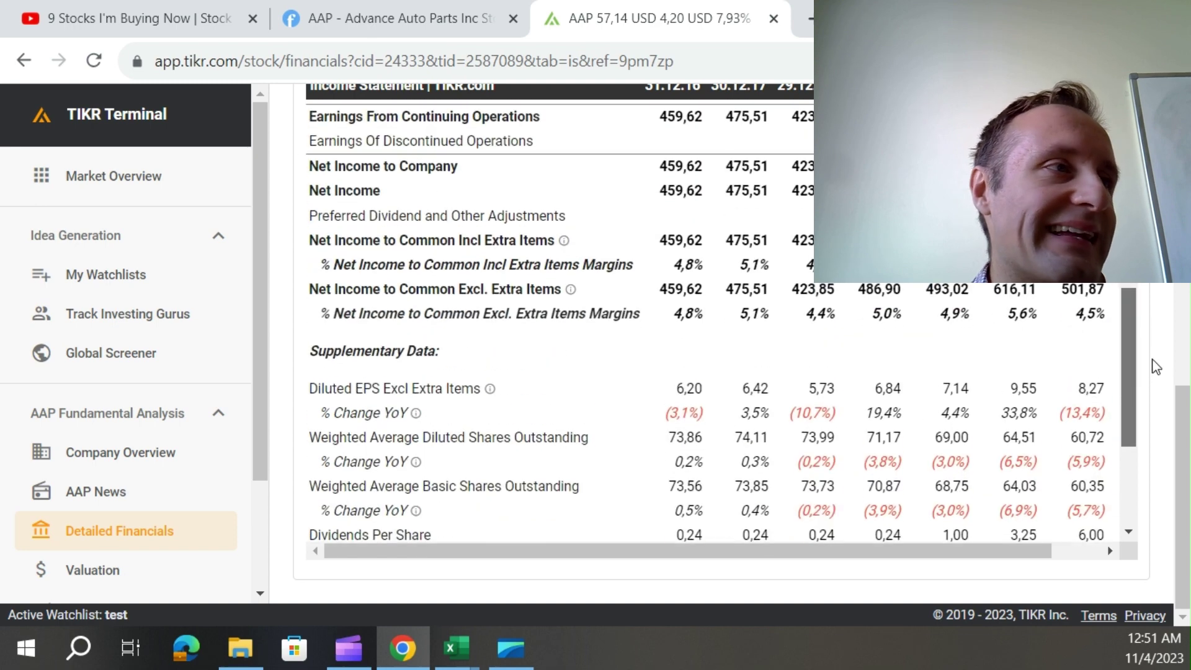
scroll(1077, 398, "up", 1)
left_click_drag(729, 559, 840, 561)
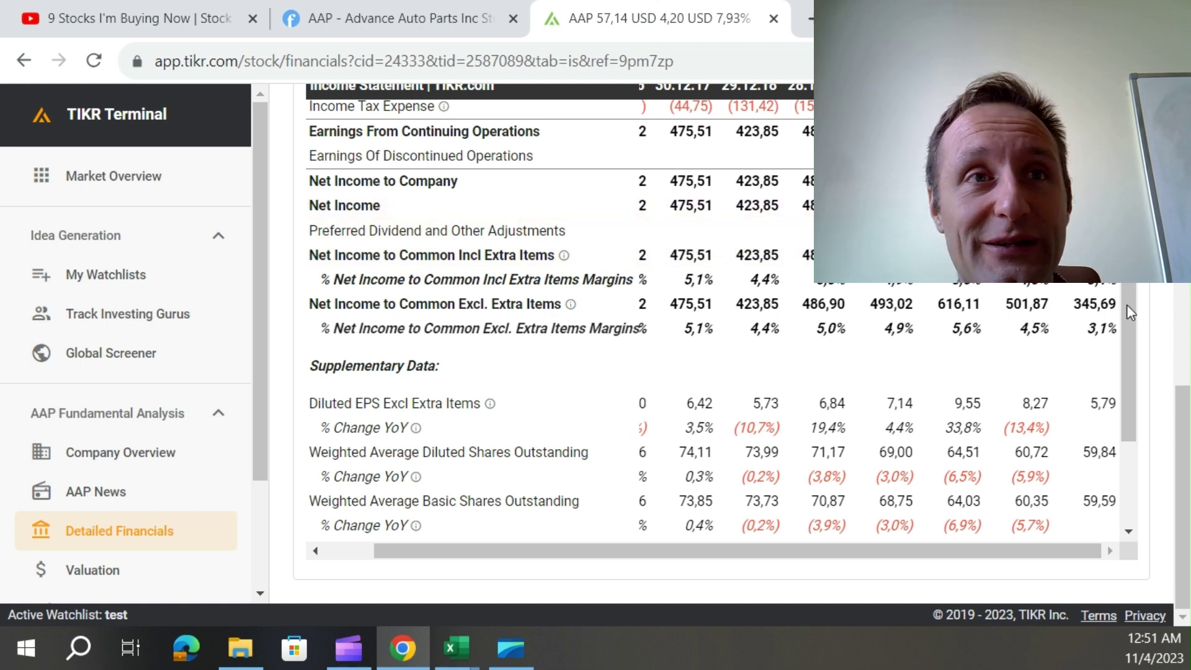
left_click_drag(1127, 304, 1126, 278)
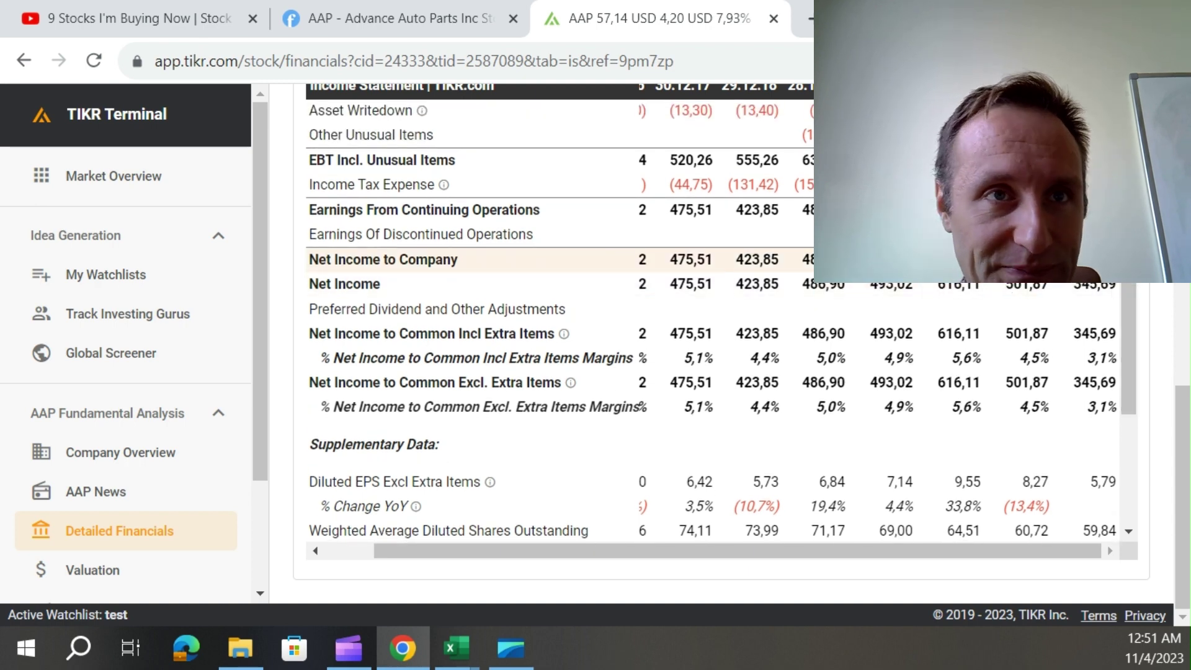
scroll(707, 372, "up", 5)
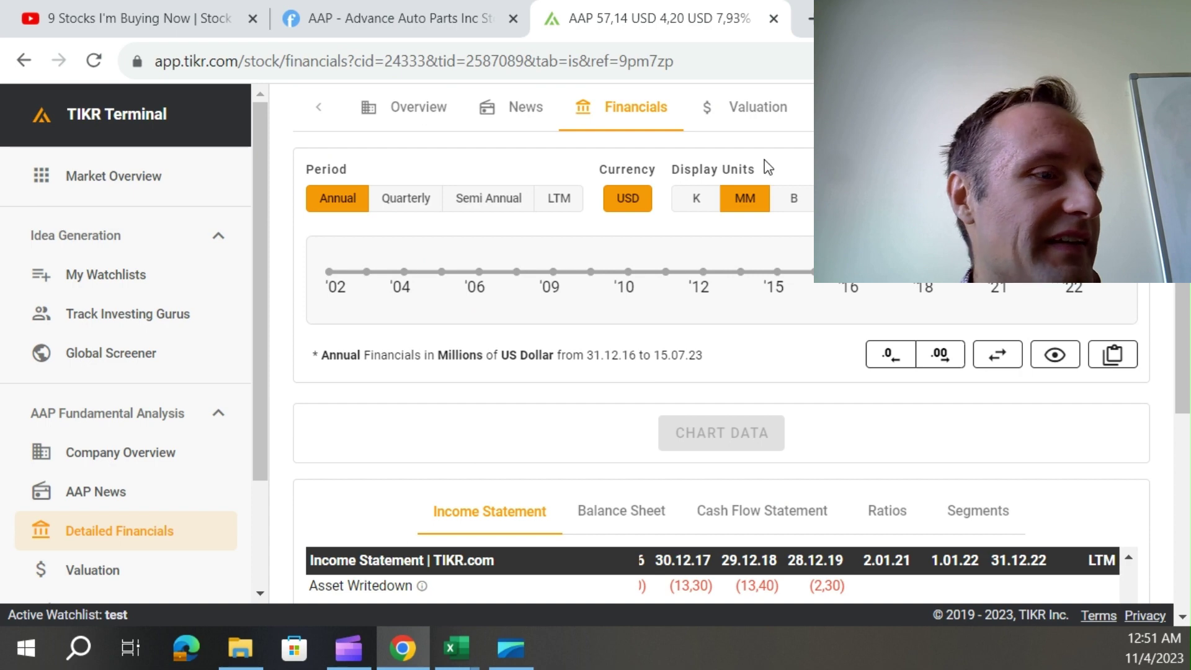
- Show Advance Auto Parts' annual cash flow statement in TIKR
left_click(779, 532)
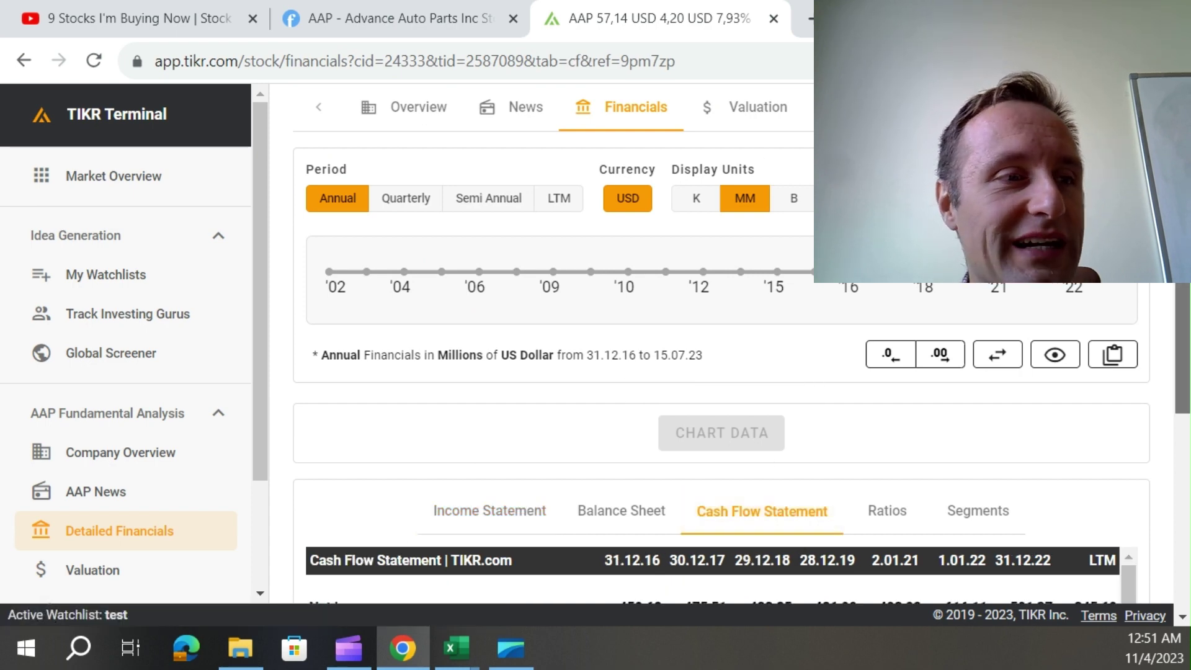
scroll(1131, 294, "down", 2)
scroll(1131, 293, "down", 2)
left_click_drag(1130, 288, 1160, 484)
scroll(1160, 484, "down", 1)
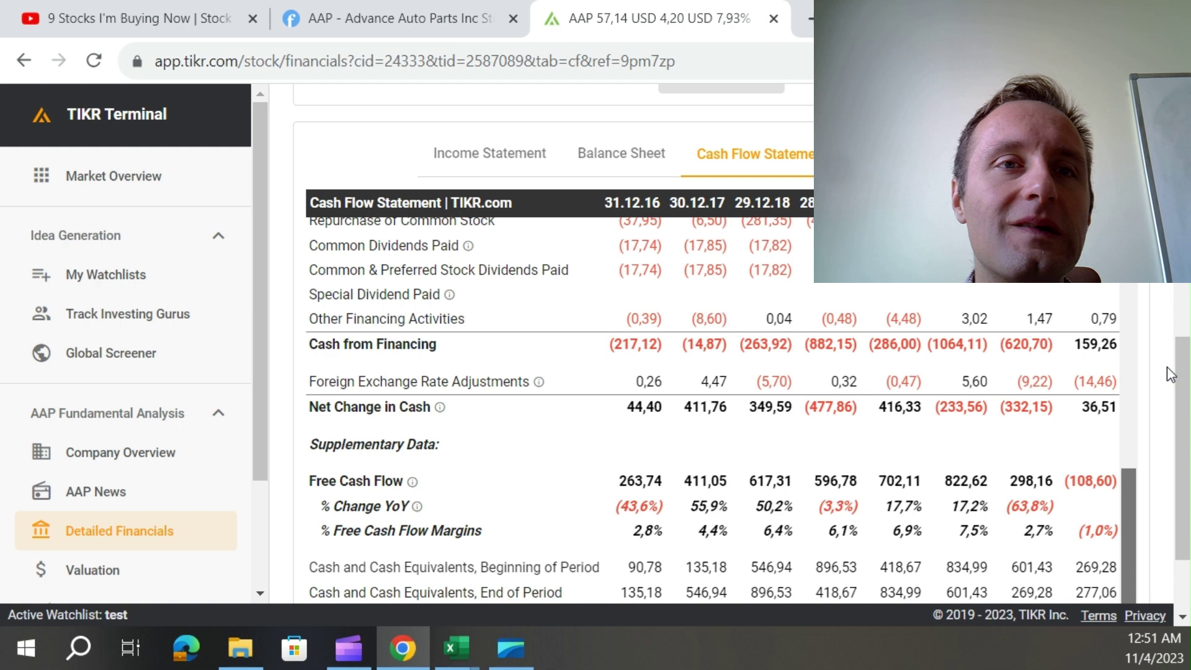
scroll(1167, 305, "down", 1)
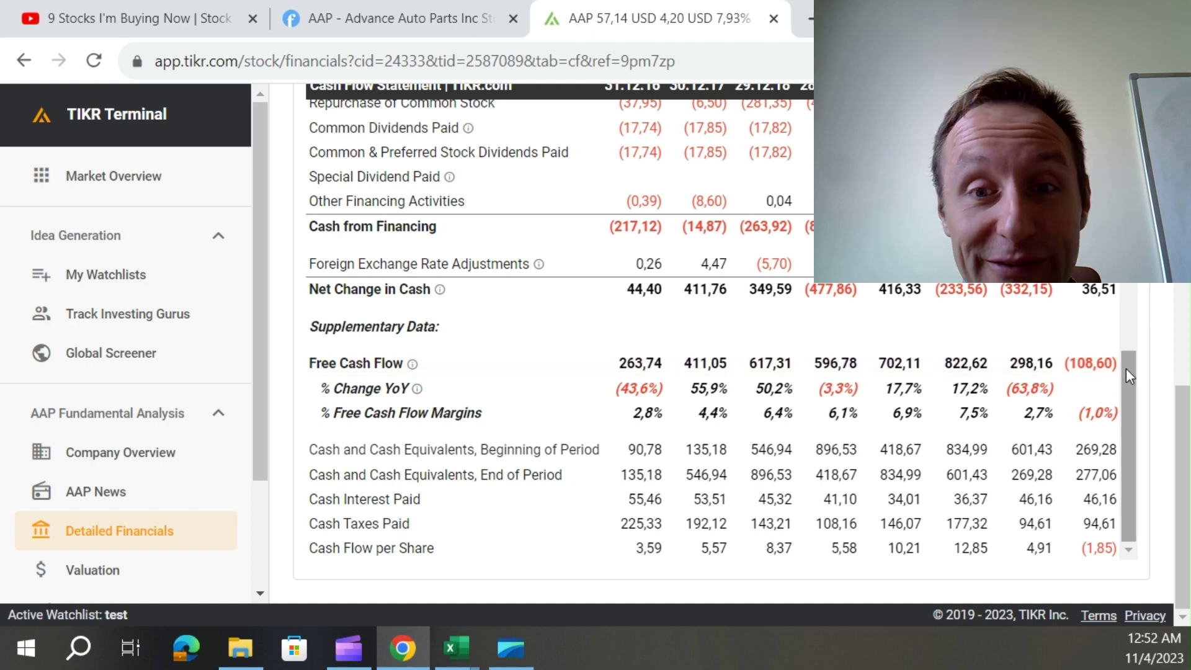
left_click_drag(1126, 368, 1124, 307)
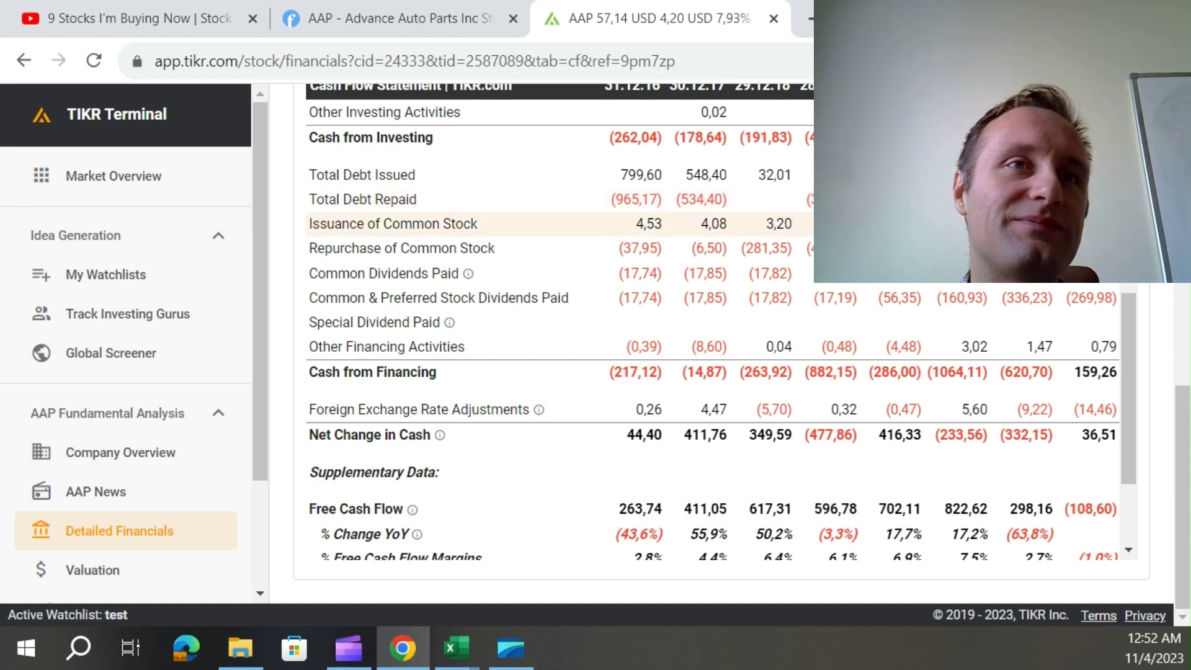
left_click_drag(1132, 320, 1130, 197)
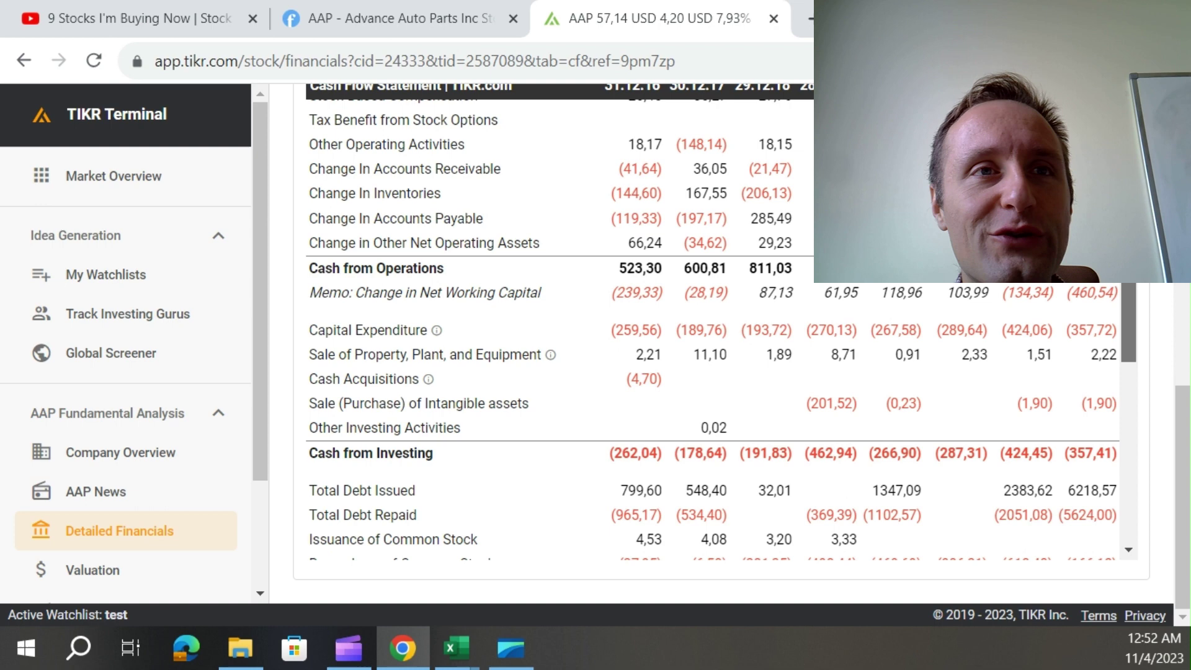
left_click_drag(1131, 198, 1130, 184)
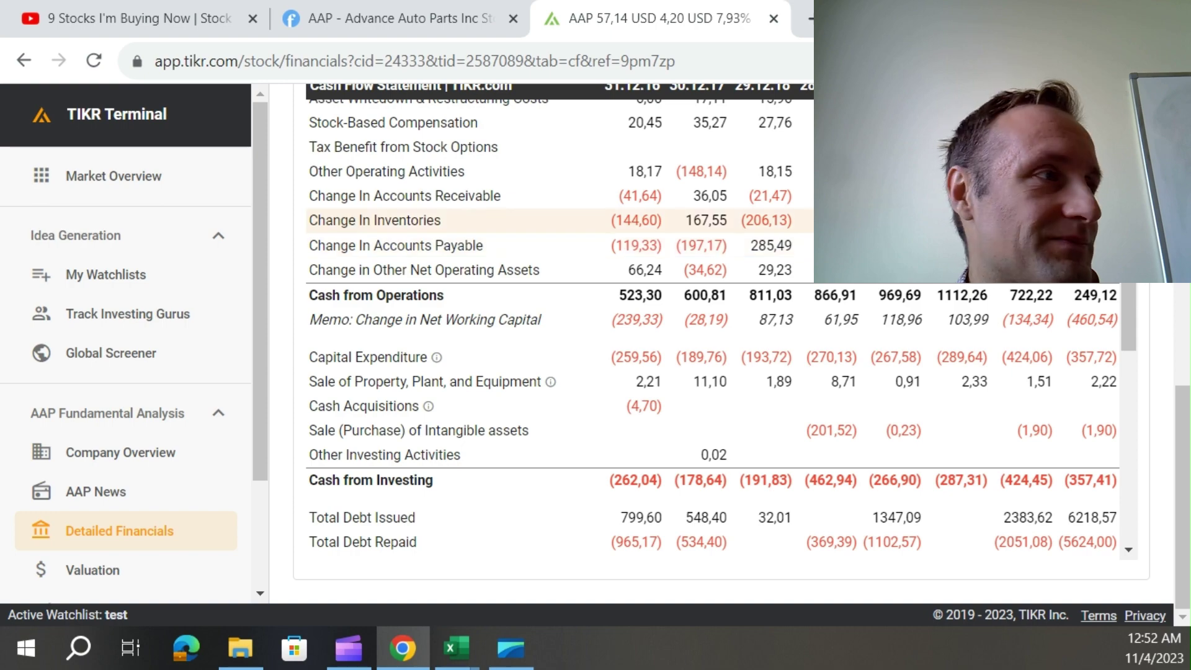
scroll(711, 330, "up", 2)
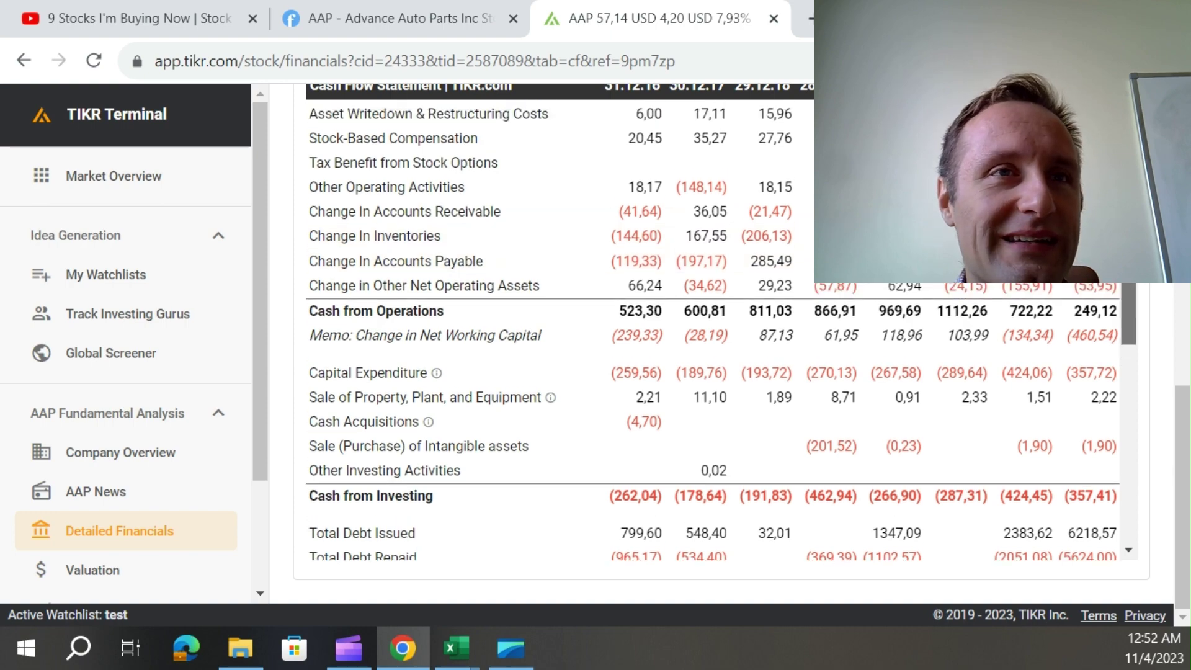
left_click_drag(1133, 206, 1136, 391)
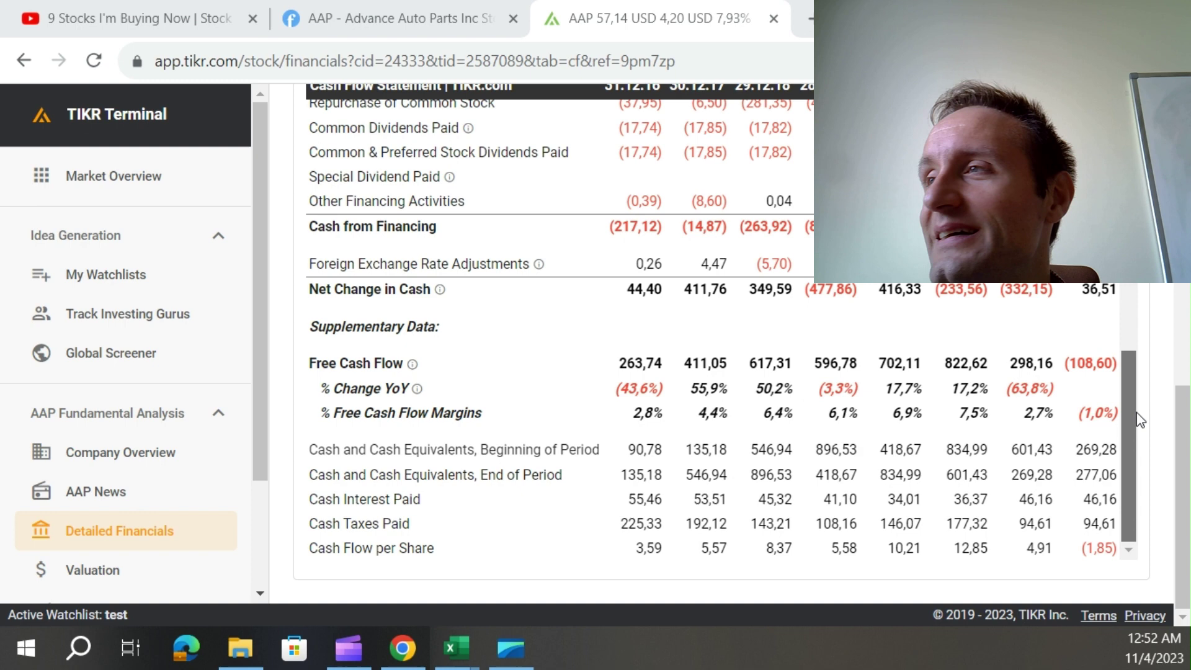
- Back in Excel, check the -113.51 formula and compare both unlevered free cash flow values
key("alt+Tab")
left_click(514, 406)
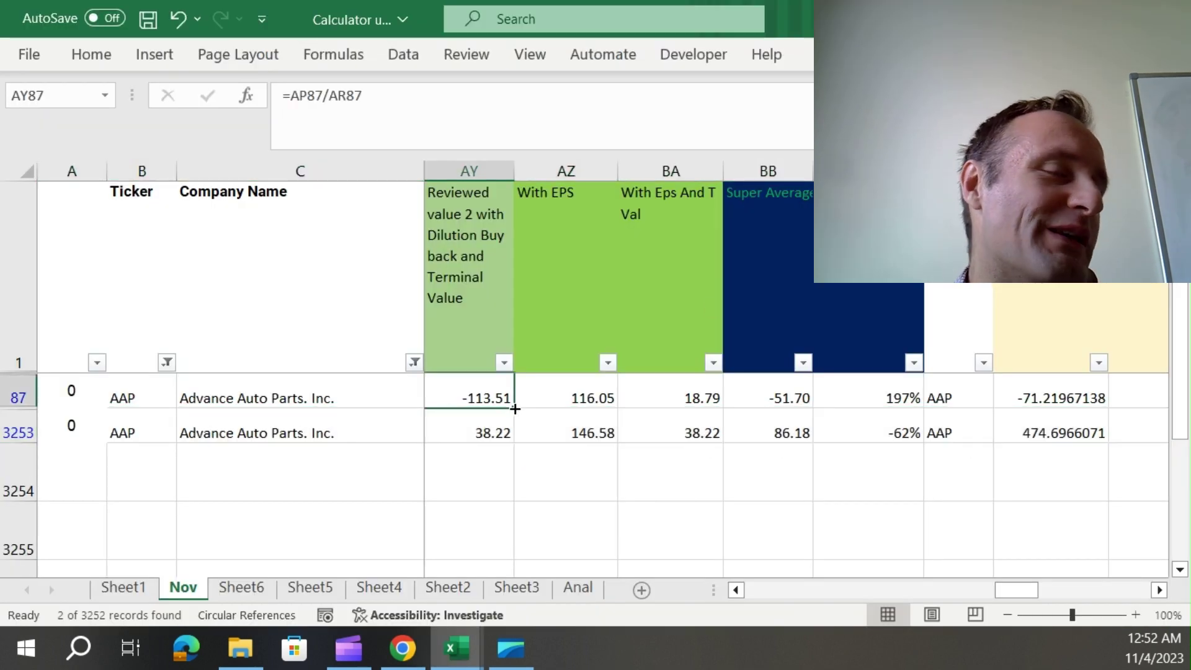
key("Left")
key("Left")
key("Left")
key("Left")
key("Left")
key("Left")
key("Left")
key("Left")
key("Left")
key("Left")
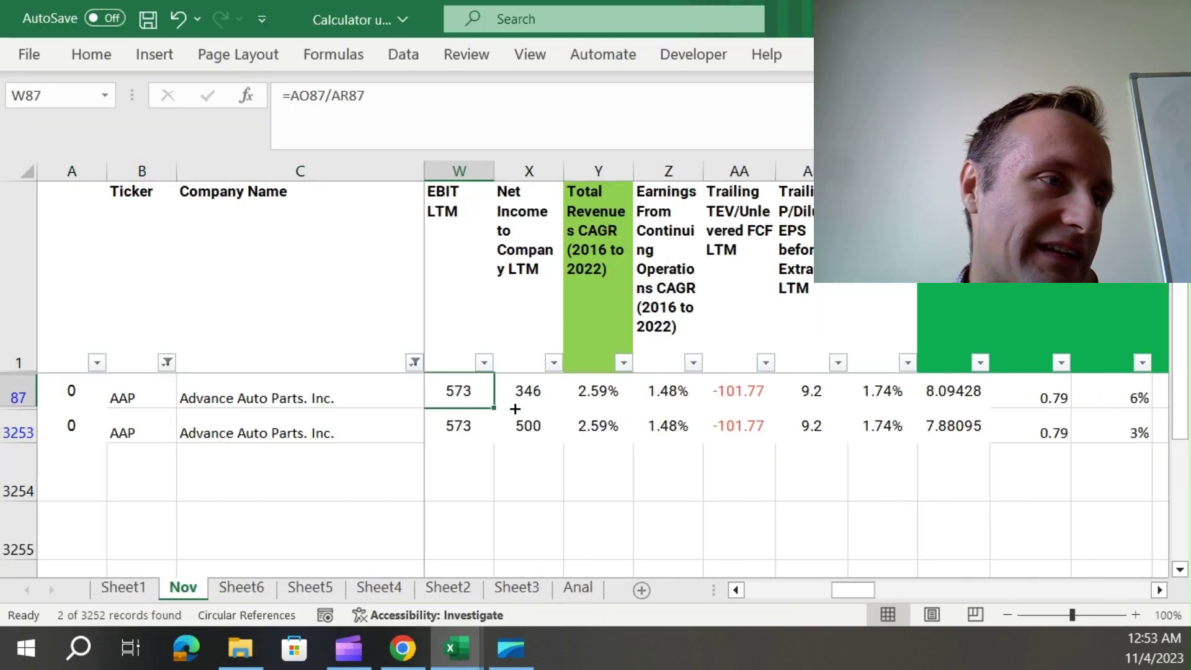
key("Left")
key("Left")
key("Left")
key("Left")
key("Left")
key("Left")
key("Left")
key("Left")
key("Right")
key("Right")
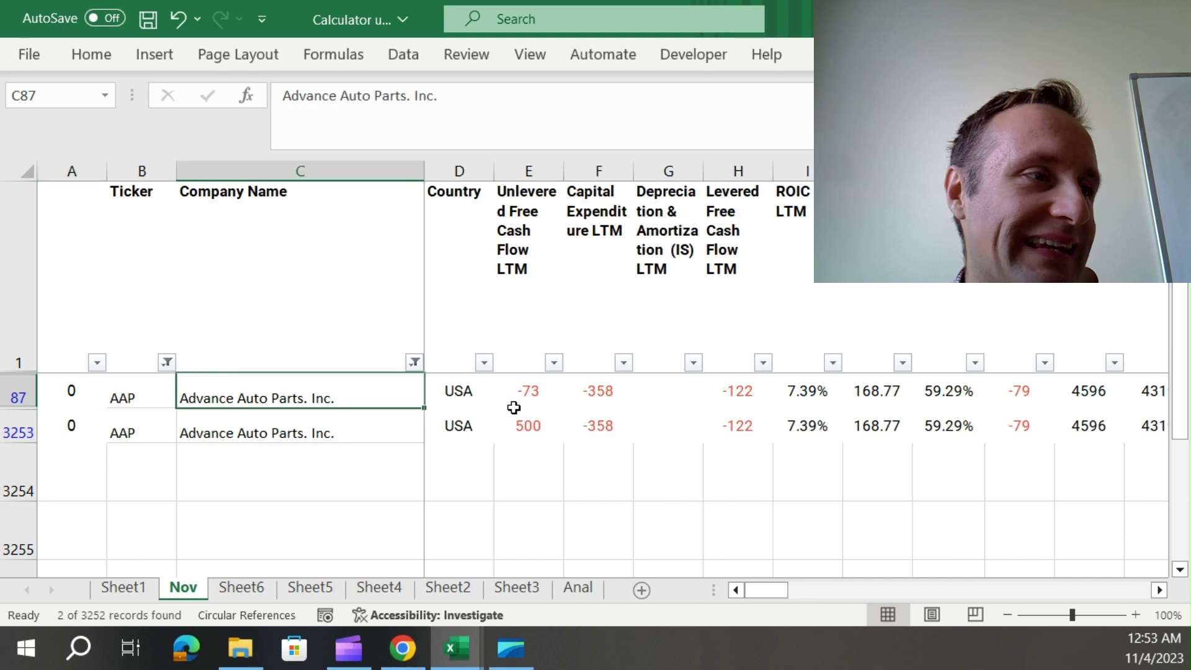
key("Right")
key("Right")
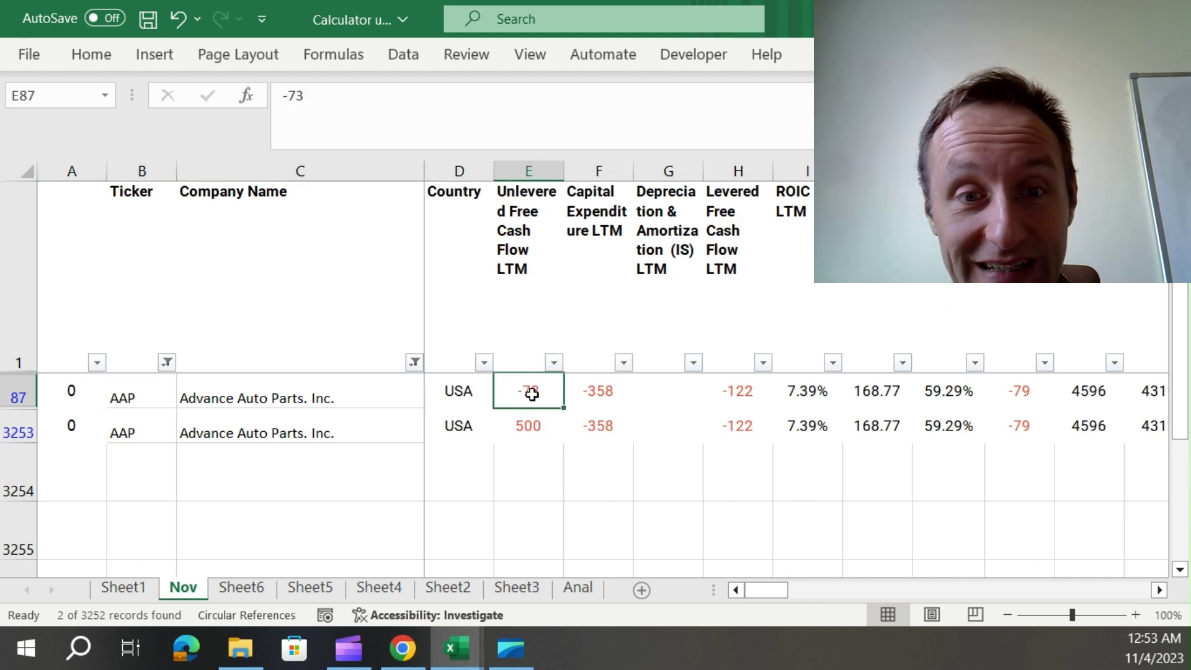
left_click_drag(532, 407, 534, 424)
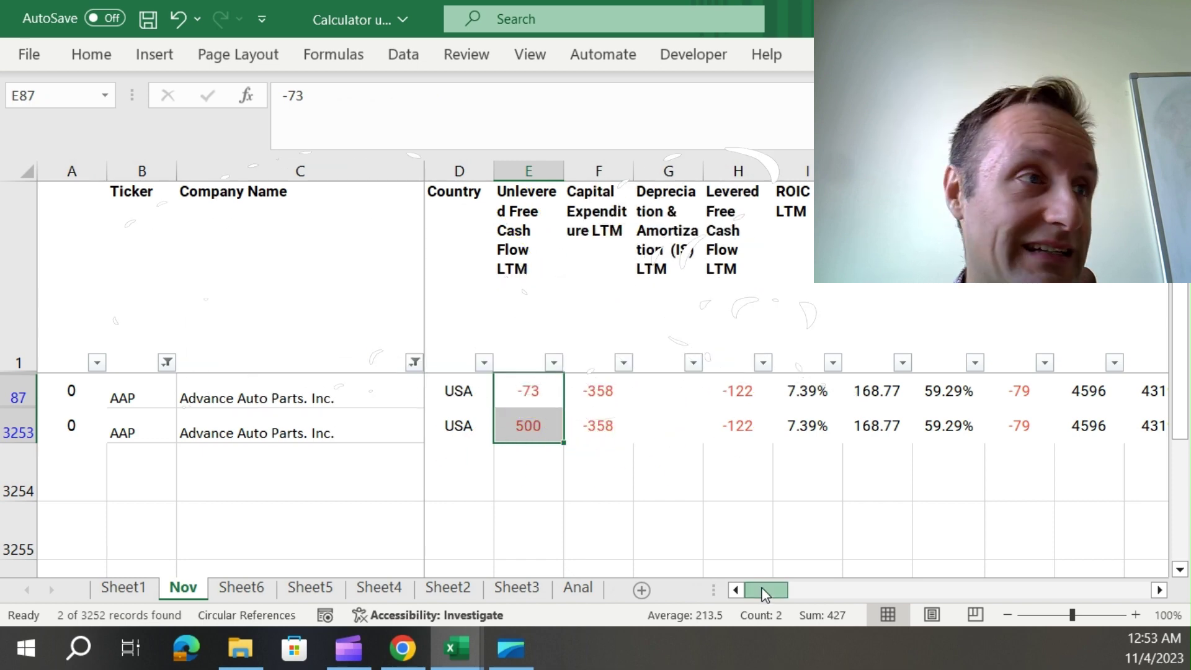
left_click_drag(763, 593, 813, 588)
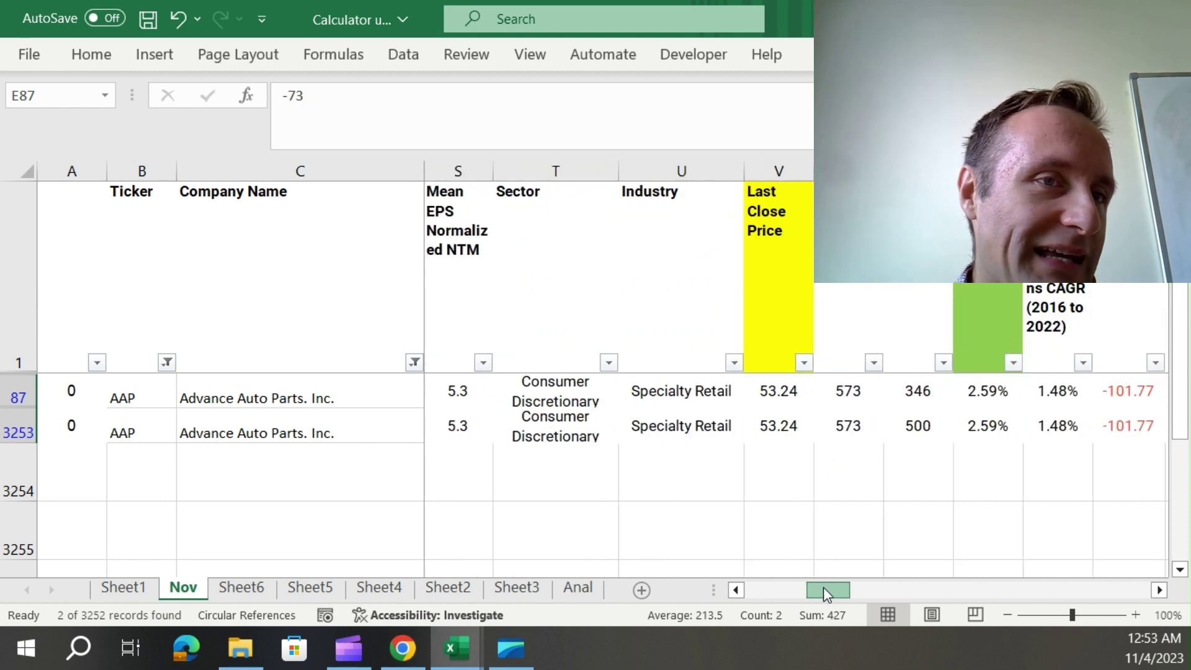
left_click_drag(811, 592, 831, 592)
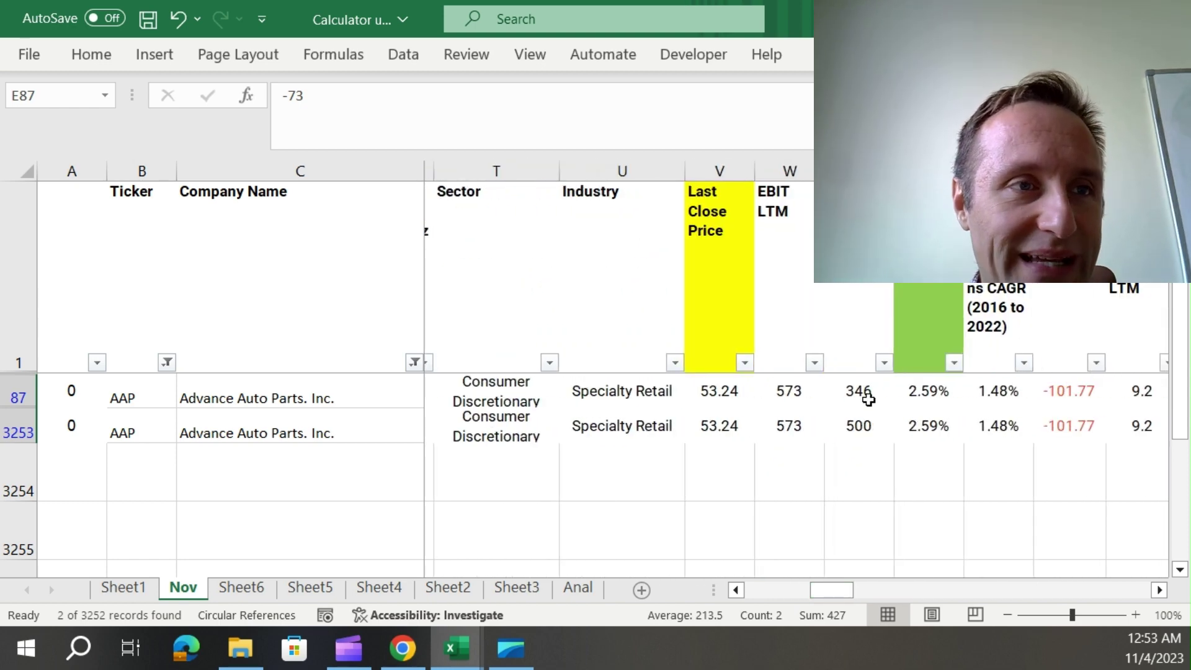
- Compare net income values 346 and 500 and the 3% Growth Expected assumption
left_click_drag(864, 393, 867, 425)
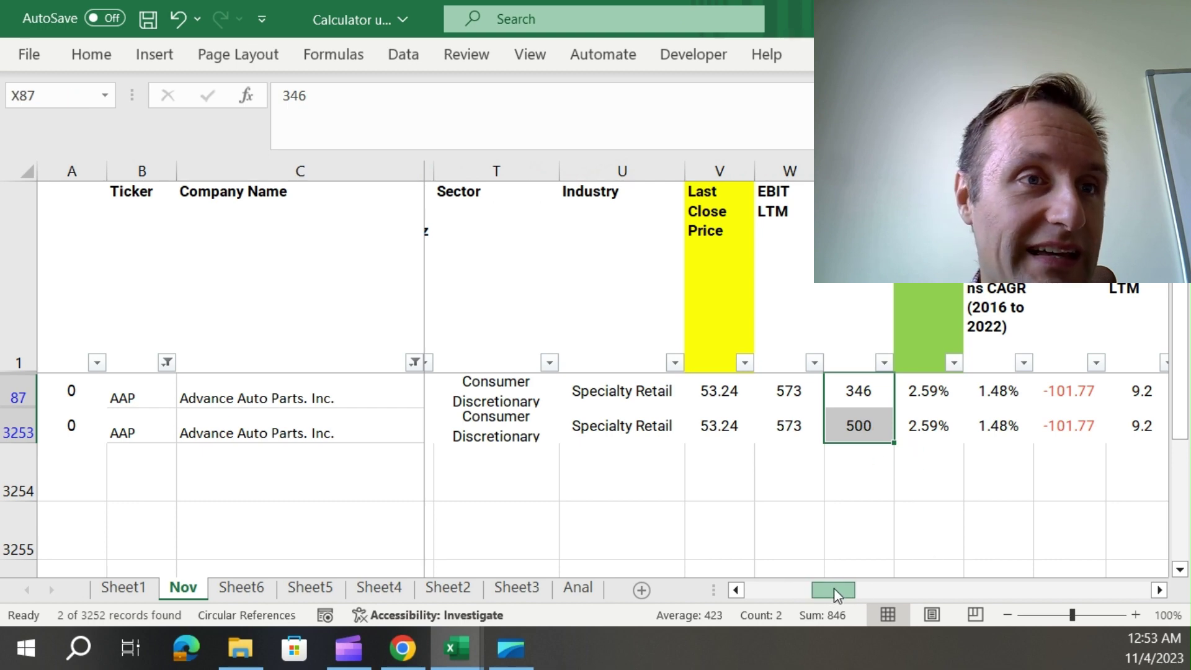
left_click_drag(831, 591, 865, 587)
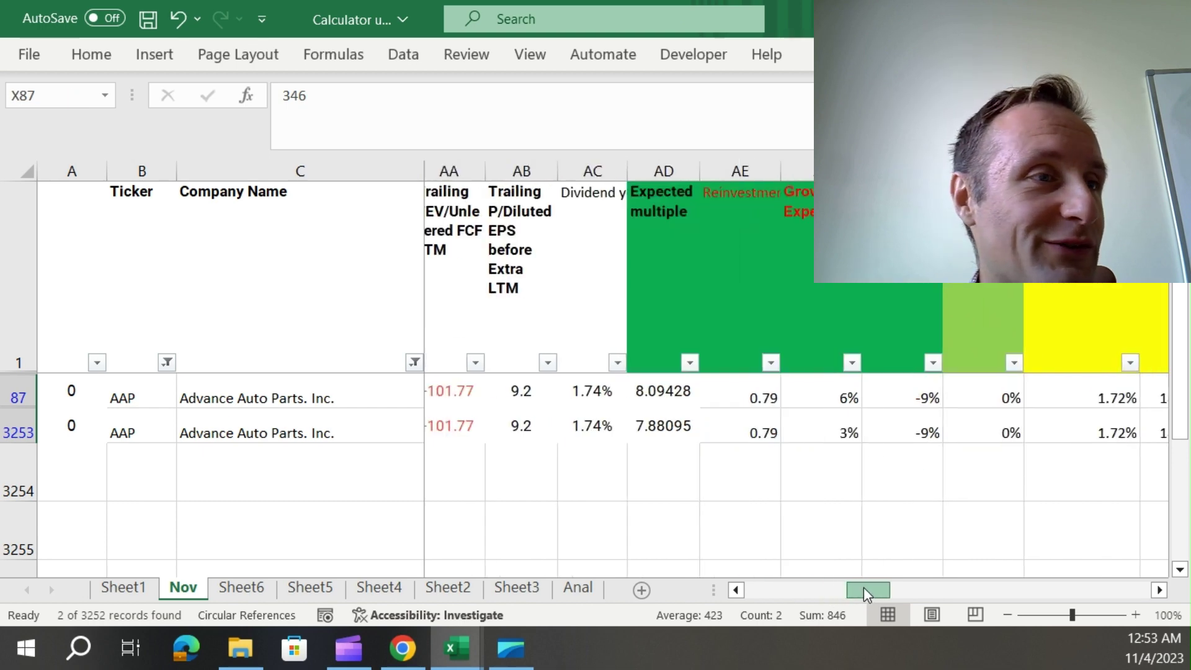
left_click(786, 425)
left_click(785, 398)
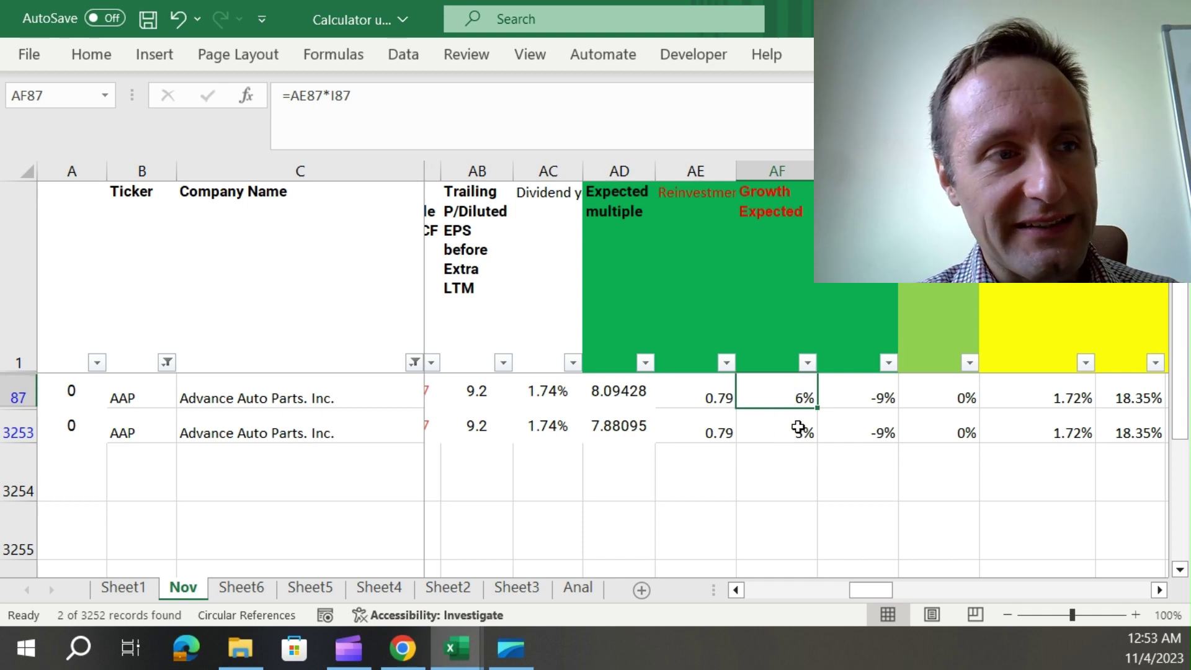
left_click(797, 428)
left_click(889, 593)
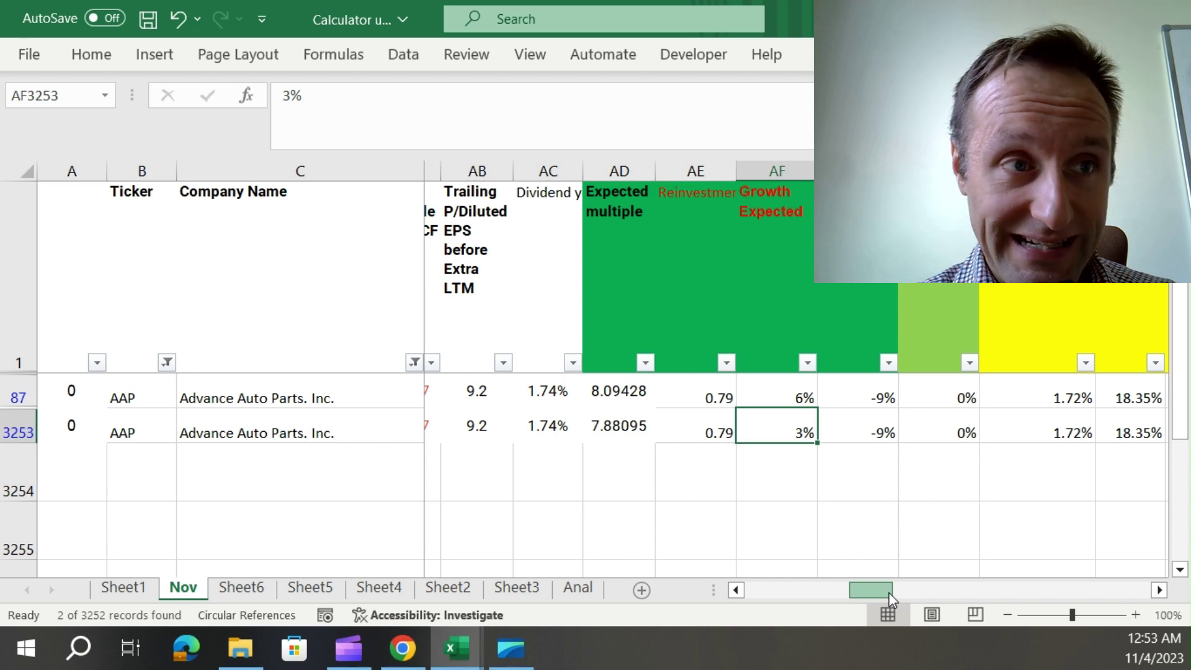
left_click_drag(889, 593, 1042, 579)
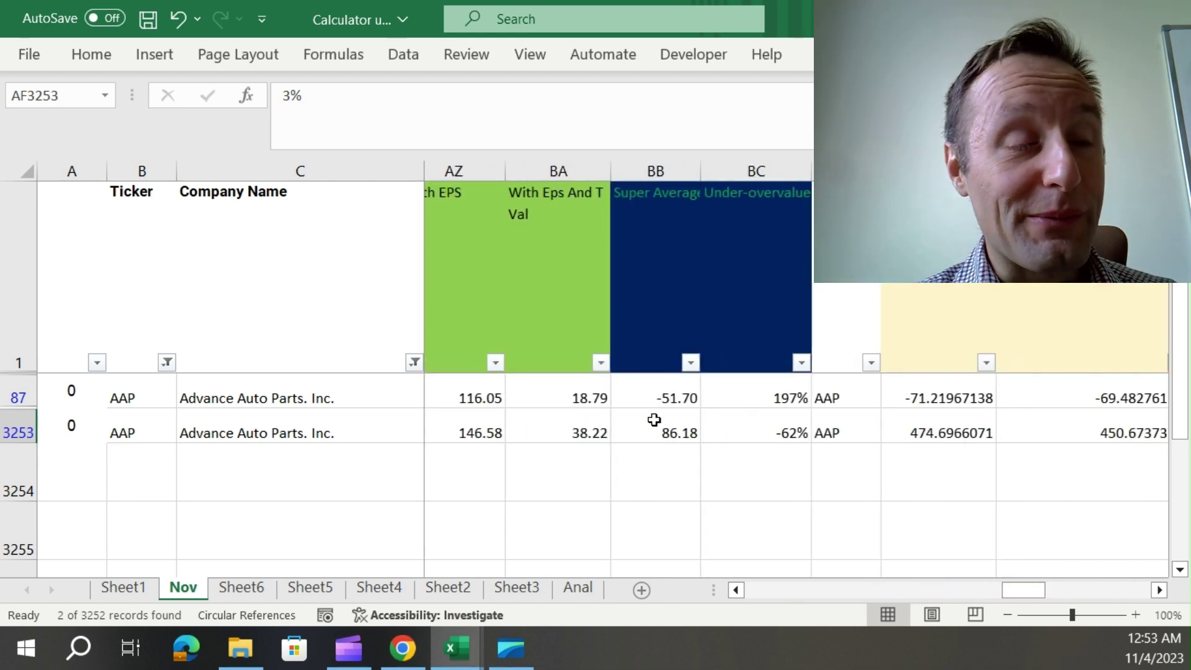
- Inspect row 3253's Super Average formula and select the 86.18 value with -62%
left_click(655, 419)
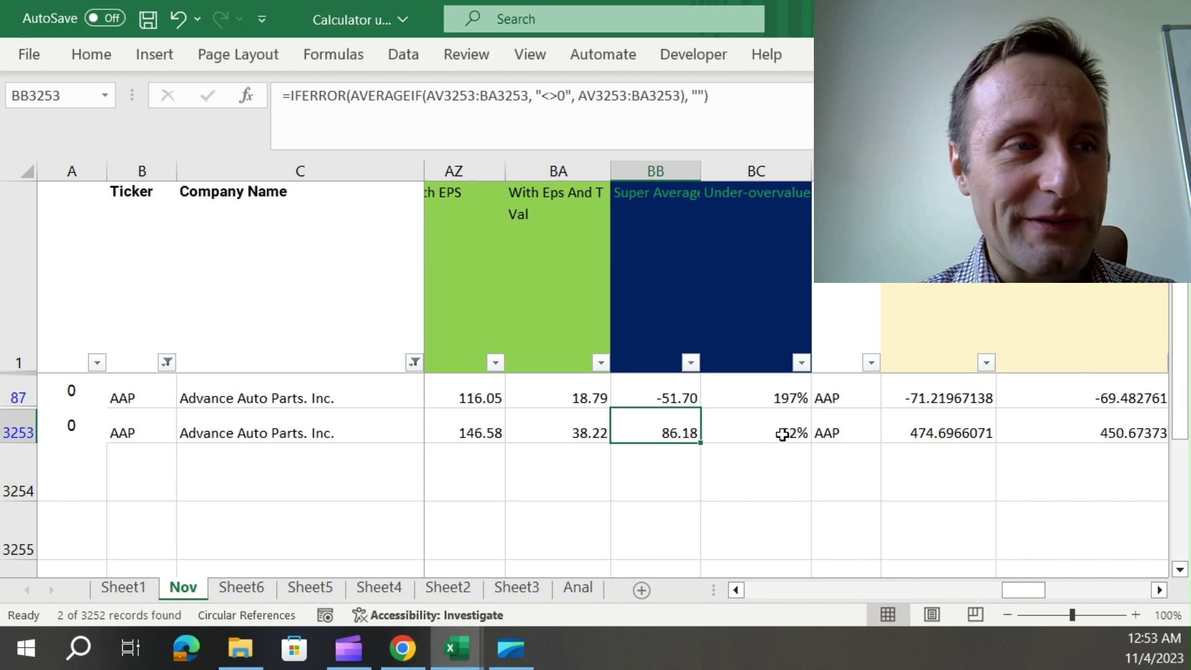
left_click(739, 425)
left_click_drag(664, 425, 741, 422)
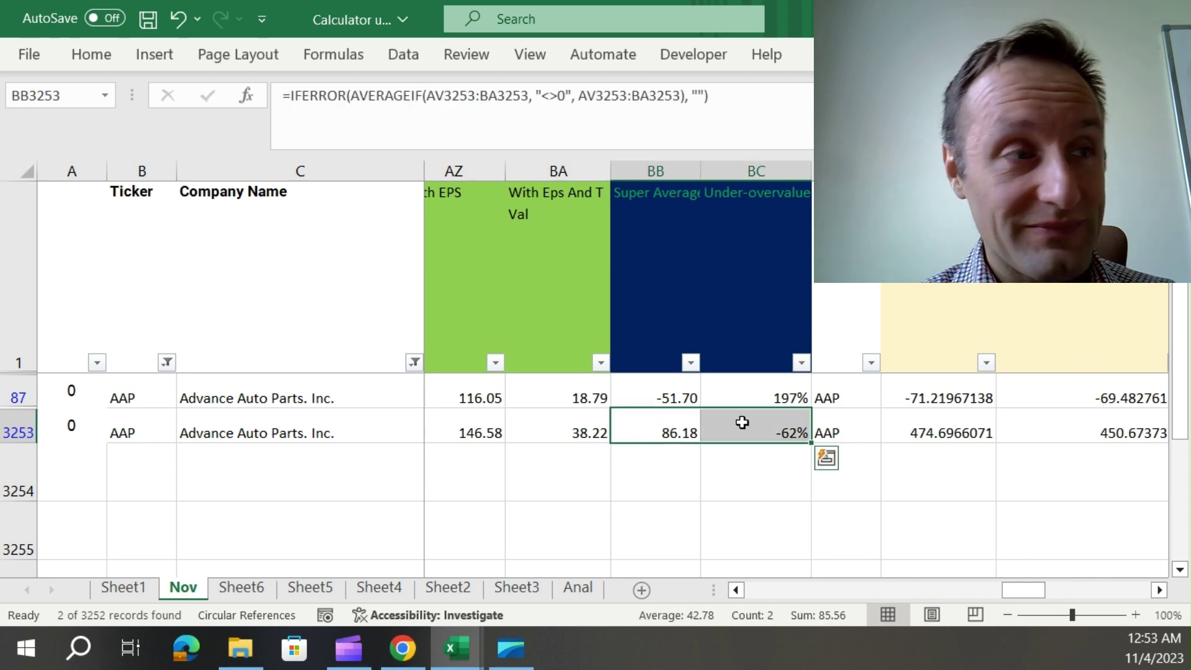
- Switch to the browser's Finviz quote page for AAP
key("alt+Tab")
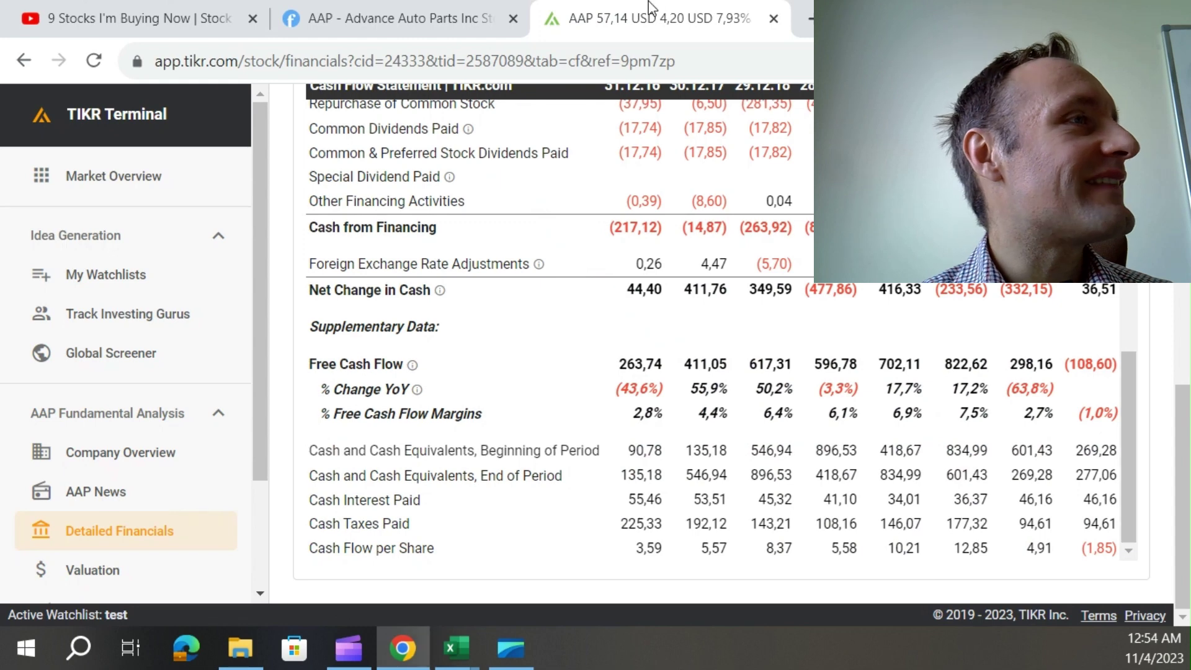
left_click(434, 15)
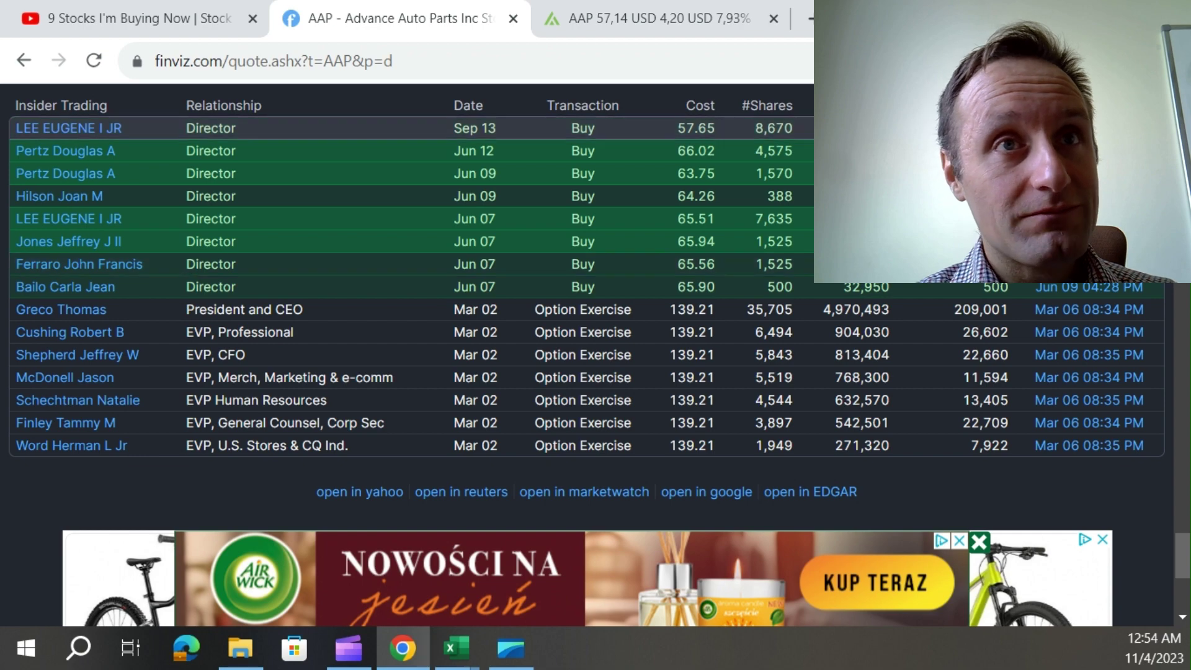
scroll(596, 353, "up", 5)
scroll(596, 354, "up", 10)
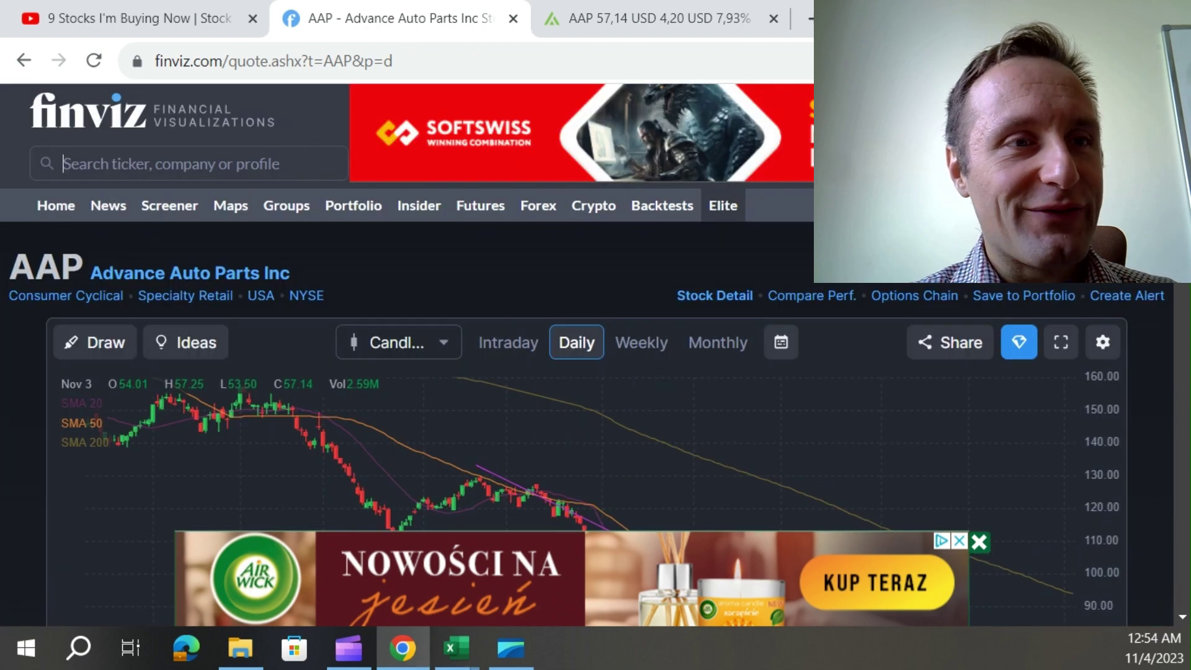
scroll(596, 372, "down", 2)
scroll(596, 373, "down", 3)
scroll(595, 373, "down", 2)
key("alt+Tab")
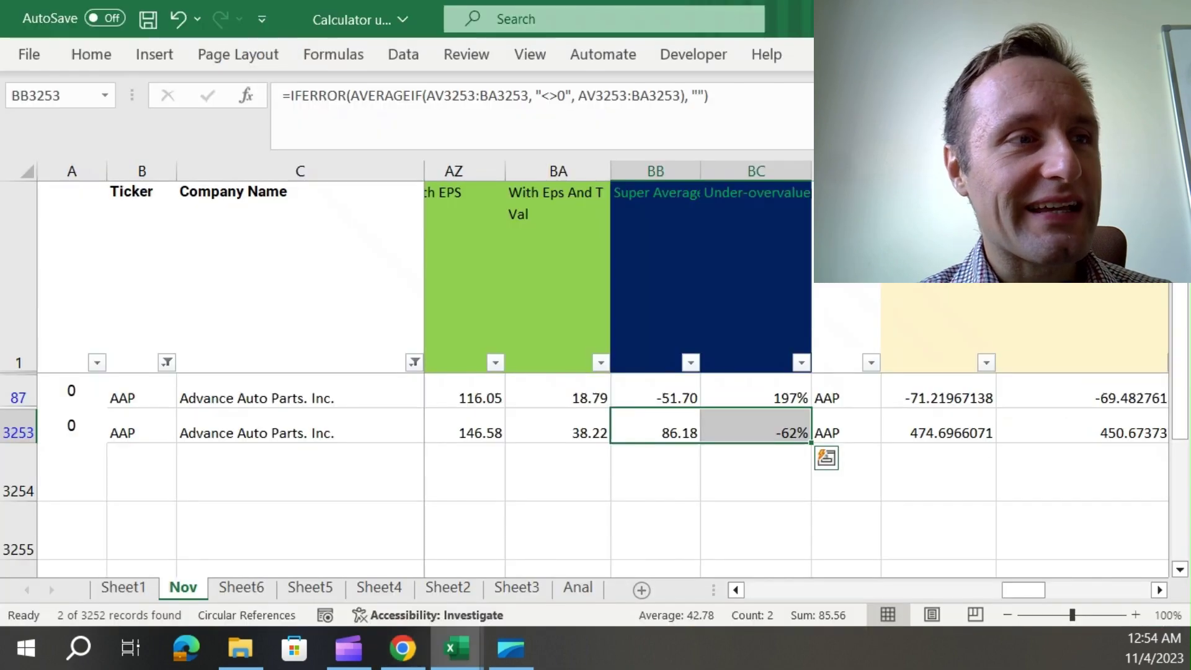
left_click(686, 402)
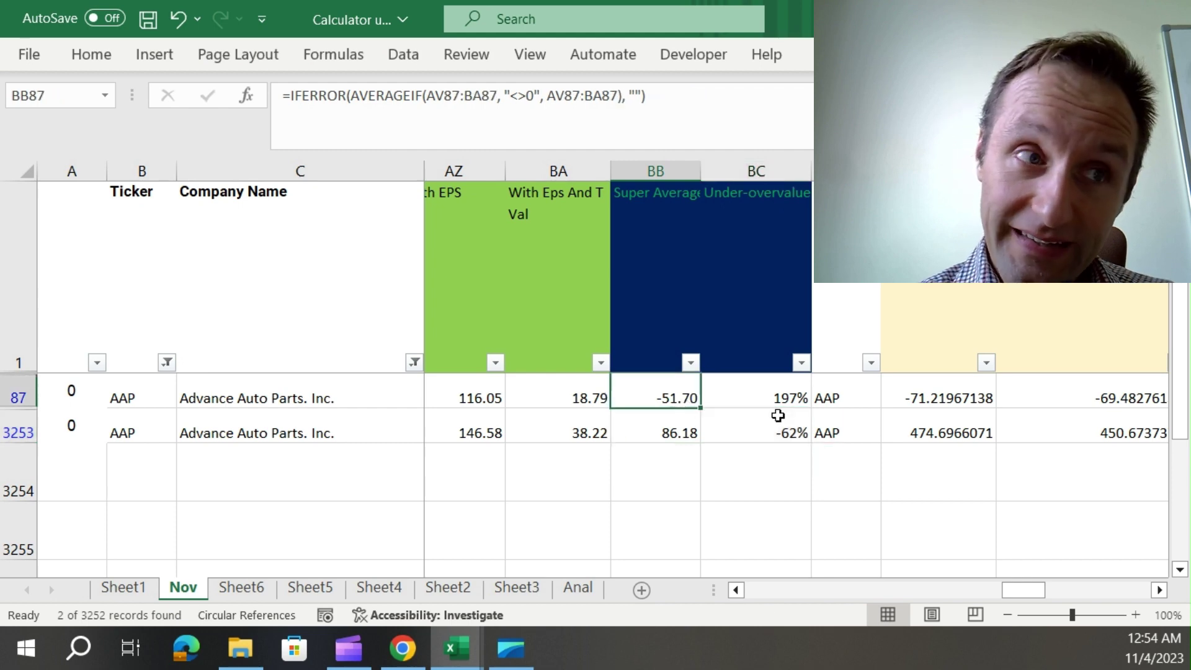
left_click(777, 416)
left_click(657, 399)
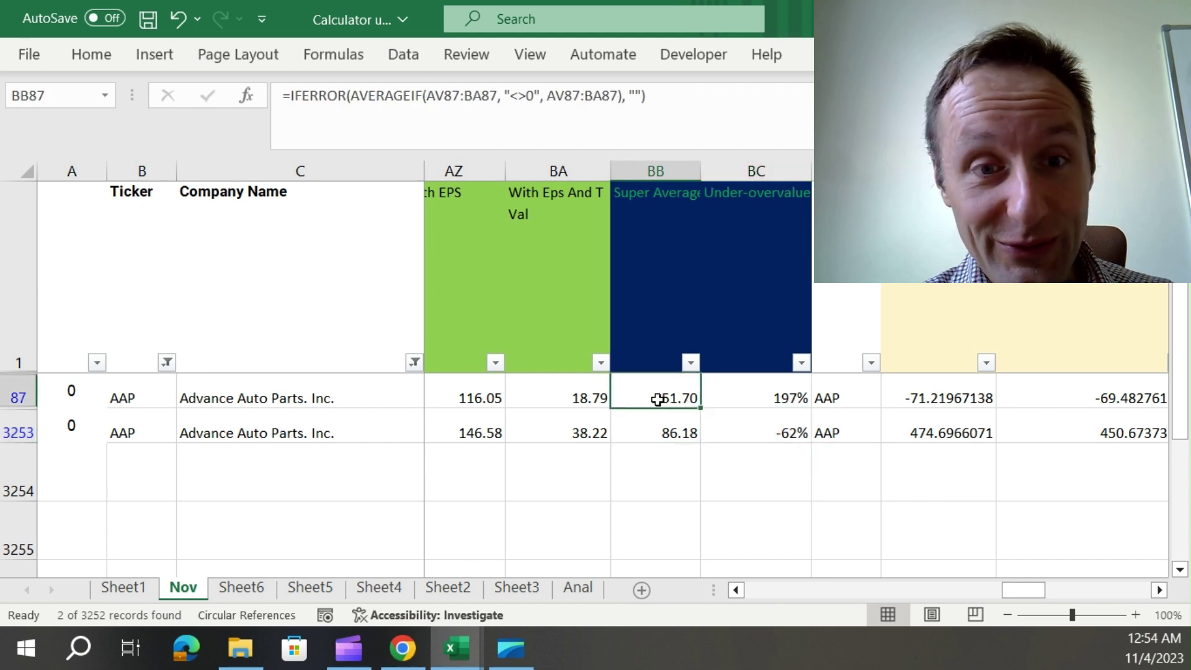